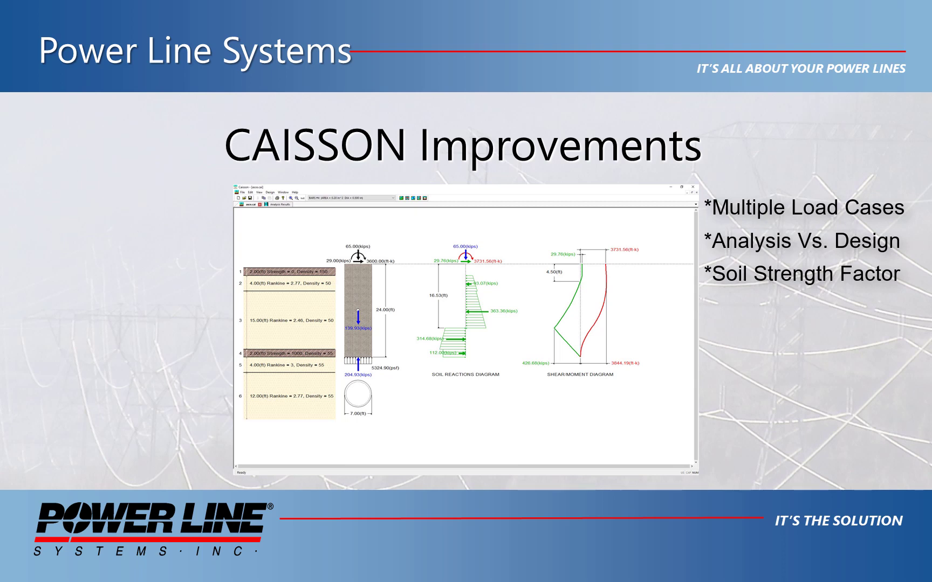
pyautogui.press('Right')
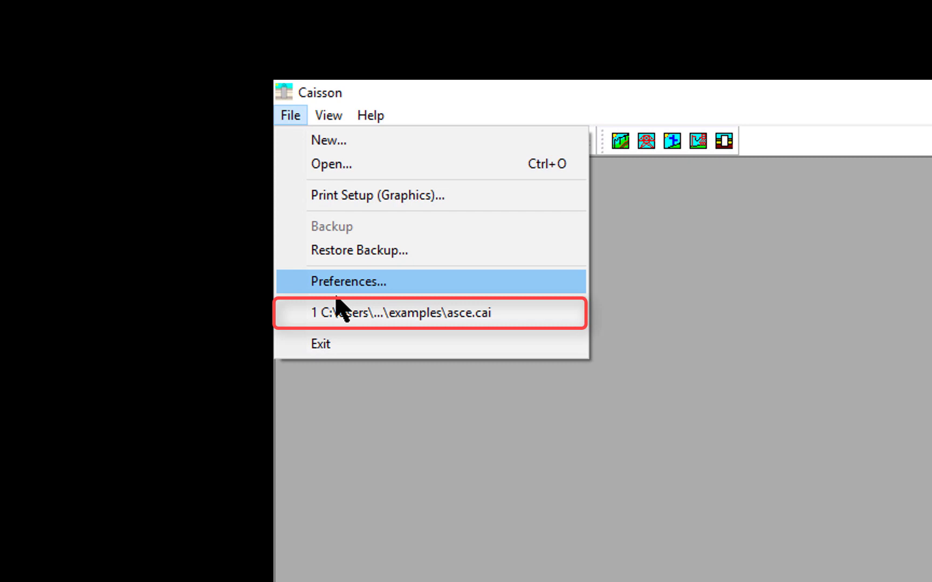
# Open the asce.cai example project and display the load cases in its foundation design and analysis settings
pyautogui.click(377, 315)
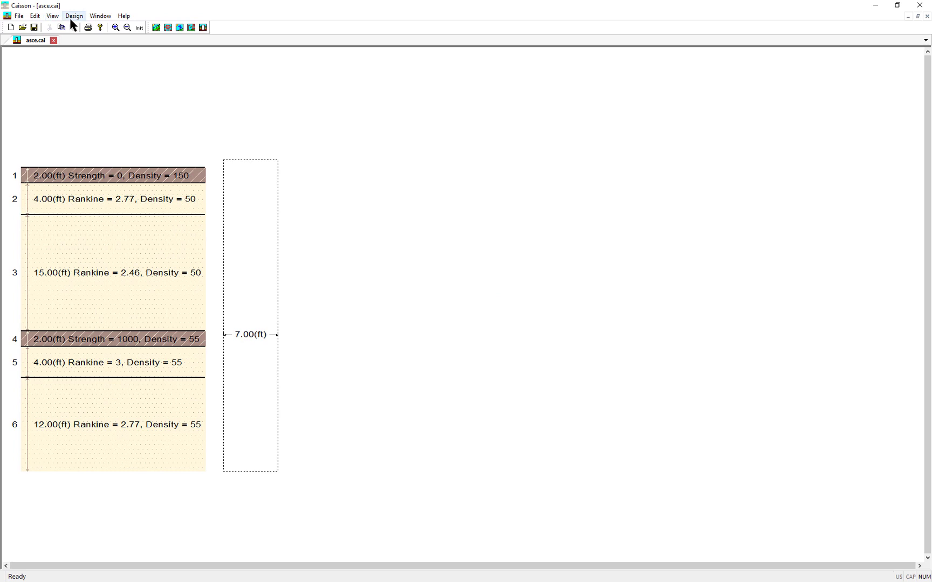
pyautogui.click(70, 16)
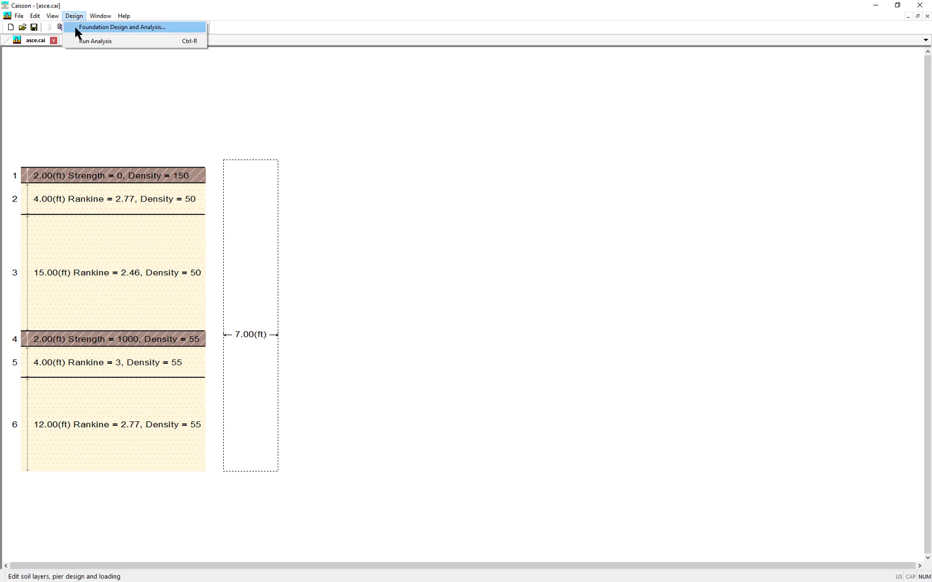
pyautogui.click(76, 28)
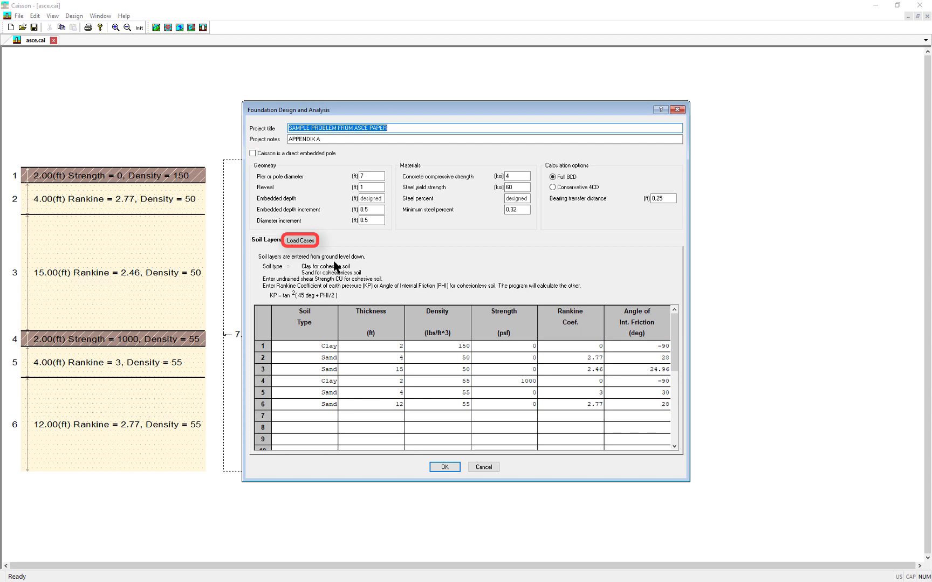
pyautogui.click(300, 241)
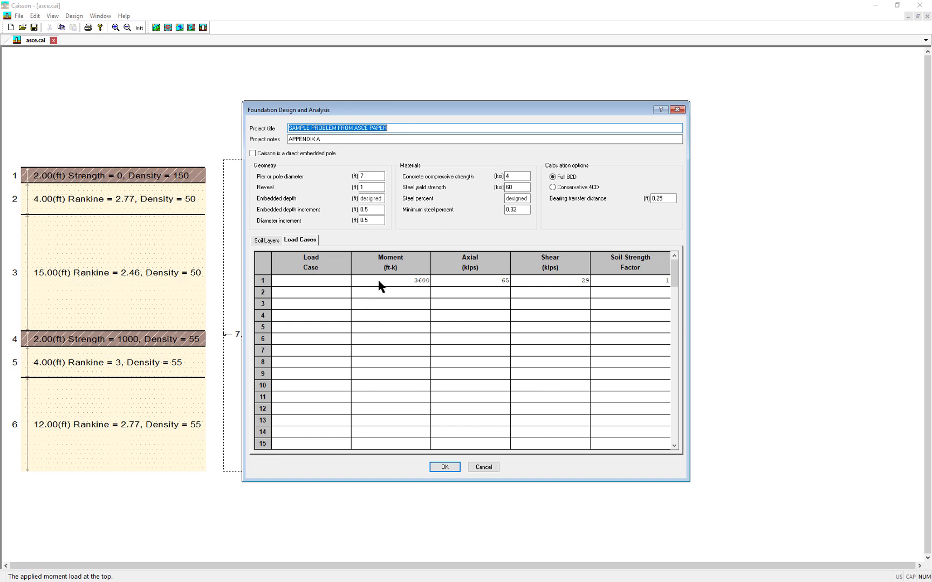
# Examine the moment, axial and shear loads and the soil strength factor of the first load case
pyautogui.moveTo(380, 286); pyautogui.dragTo(554, 330)
pyautogui.rightClick(554, 334)
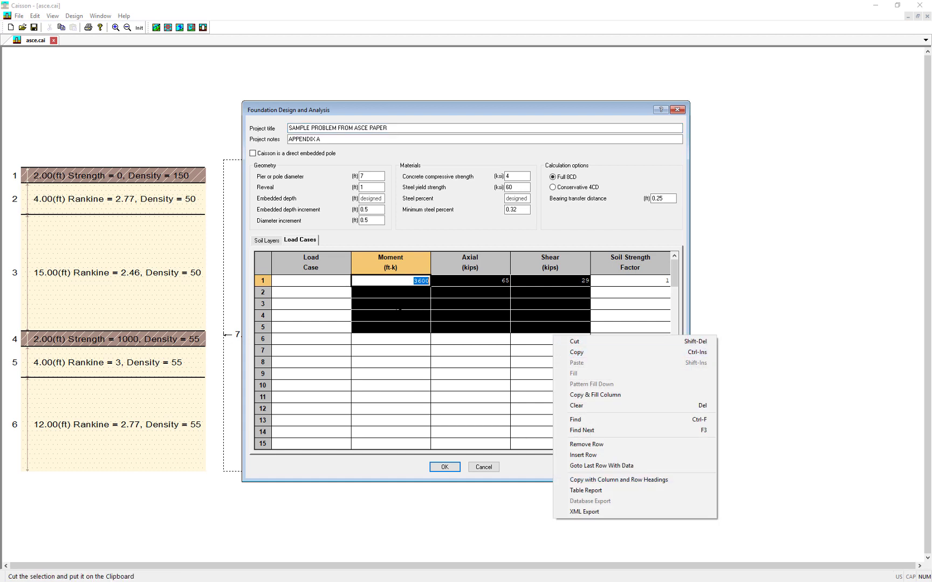
pyautogui.click(561, 353)
pyautogui.click(395, 303)
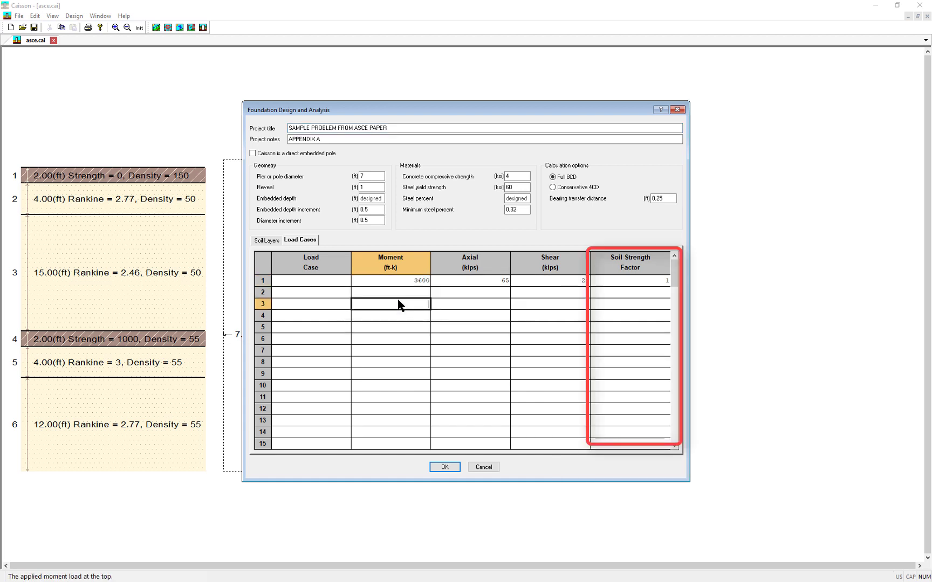
pyautogui.click(627, 285)
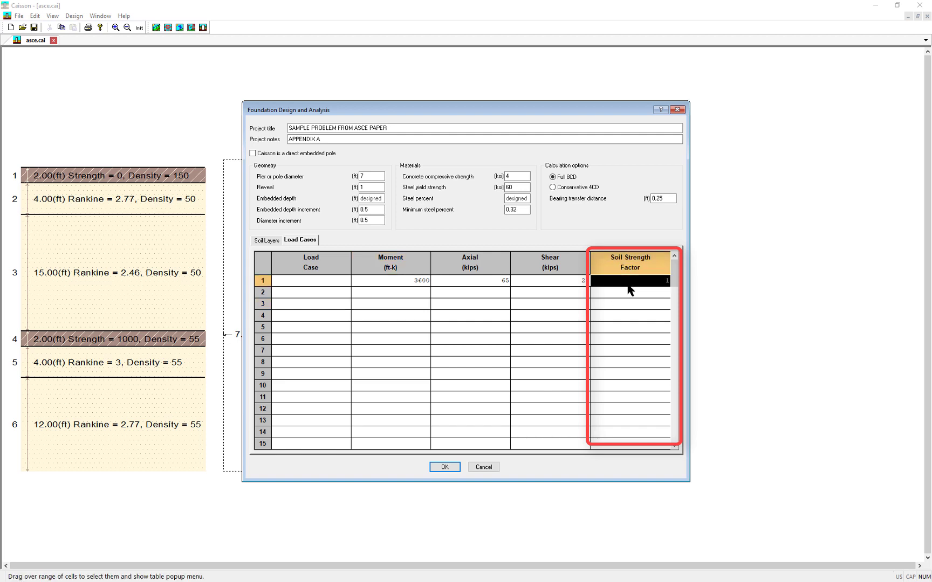
pyautogui.click(627, 285)
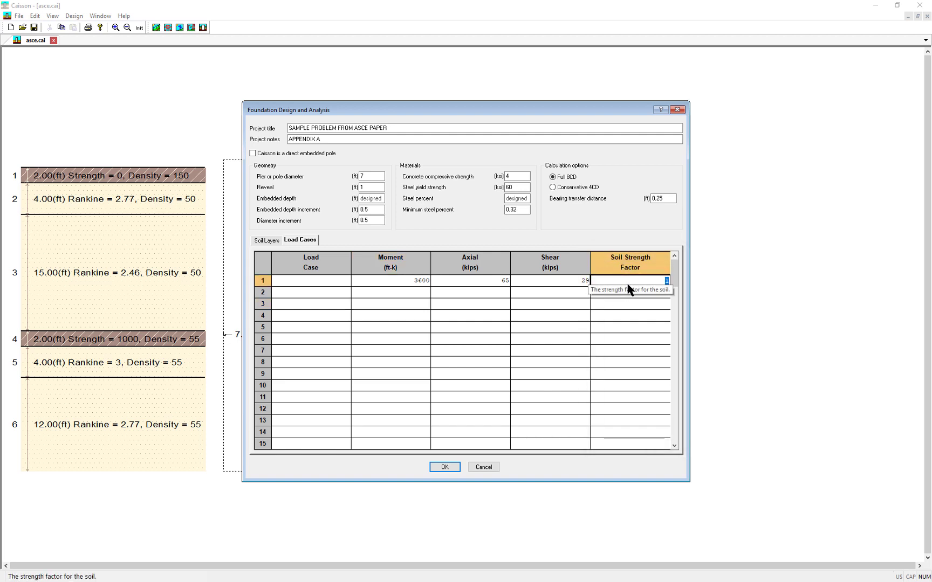
# Try a strength of 0 for clay layer 4 and -90 for sand layer 3, restoring them to 1000 and 0
pyautogui.click(275, 242)
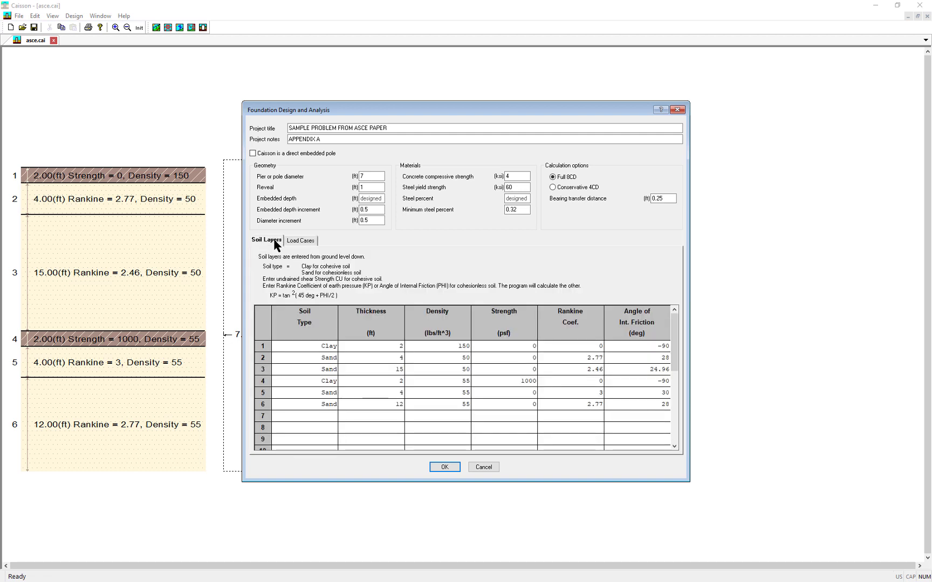
pyautogui.click(507, 382)
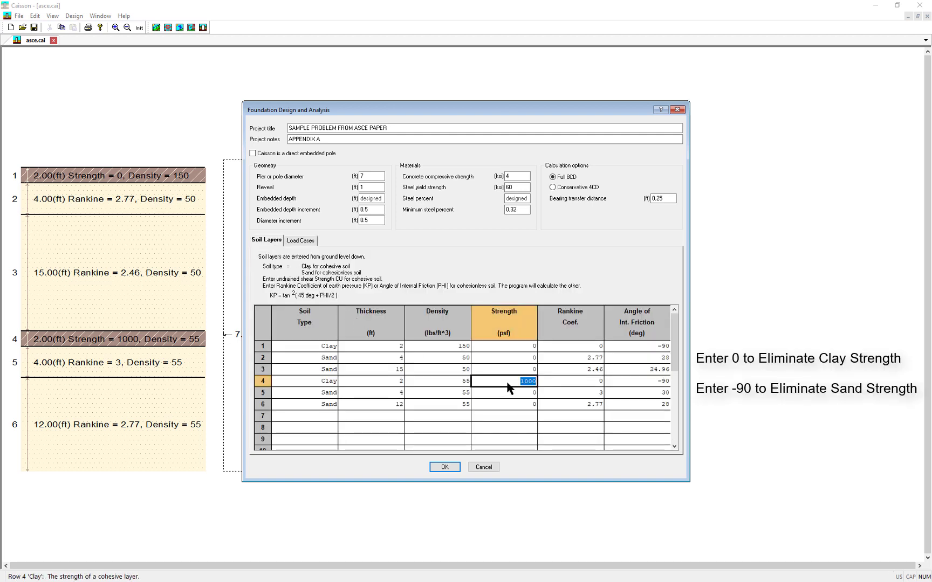
pyautogui.write('01000')
pyautogui.click(516, 370)
pyautogui.write('-90')
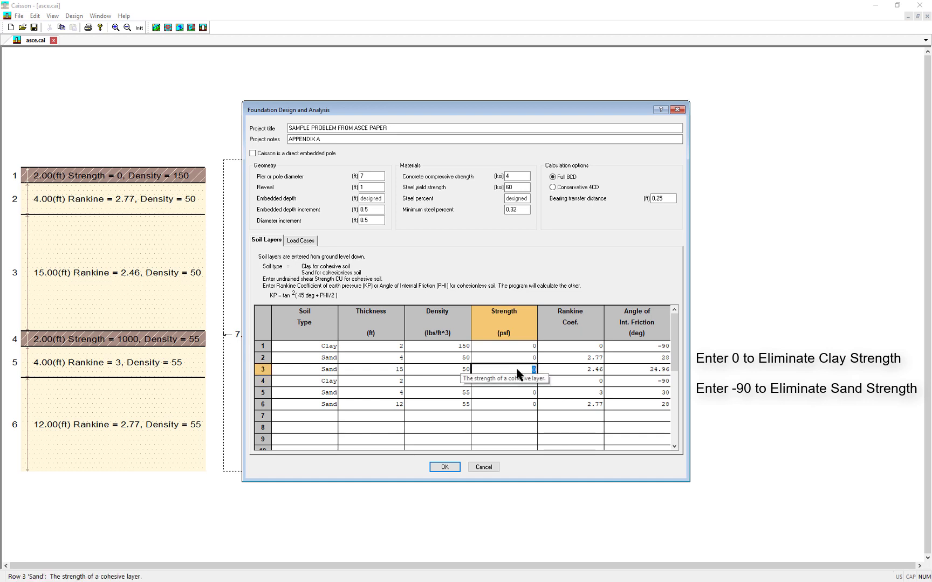
pyautogui.doubleClick(517, 372)
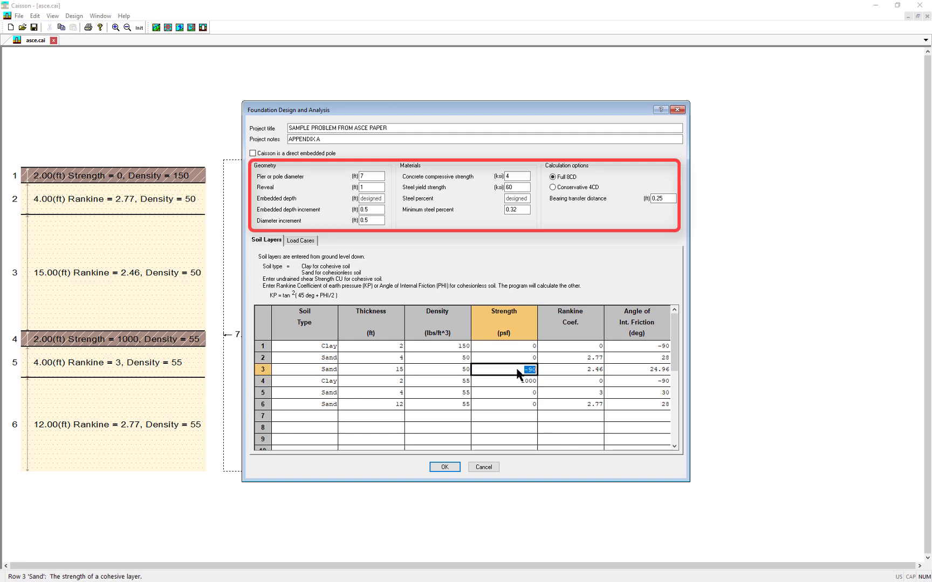
pyautogui.write('0')
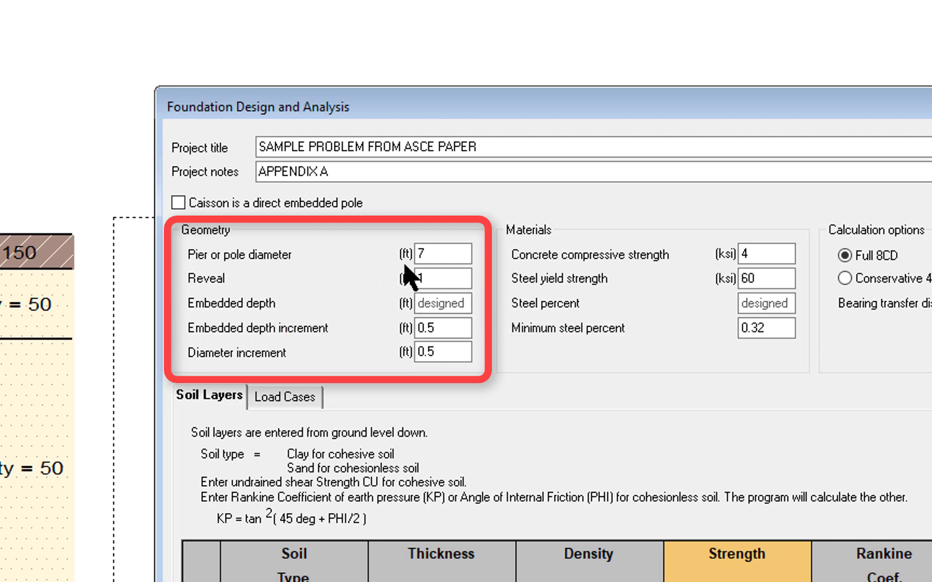
# Set the pier's embedded depth to 12 ft in the geometry settings
pyautogui.click(439, 303)
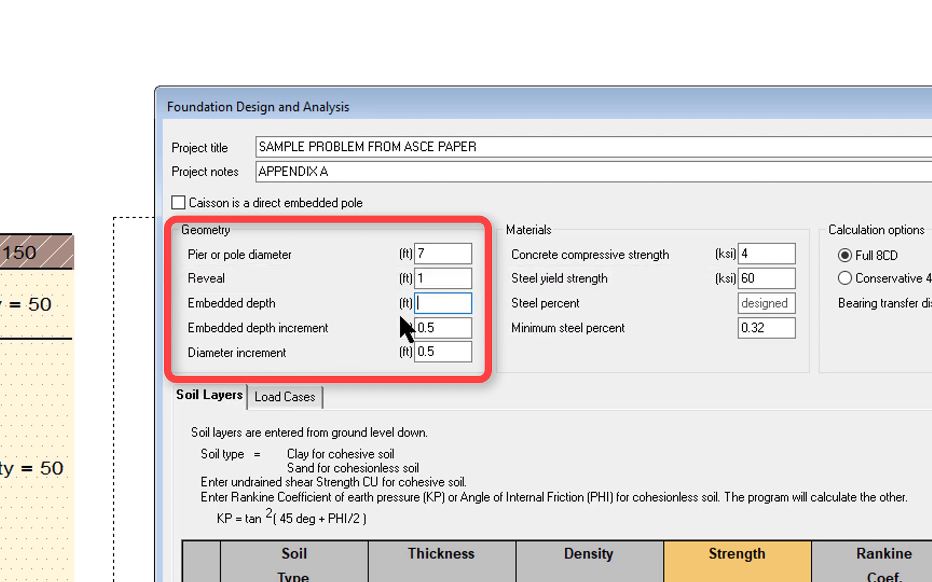
pyautogui.click(421, 328)
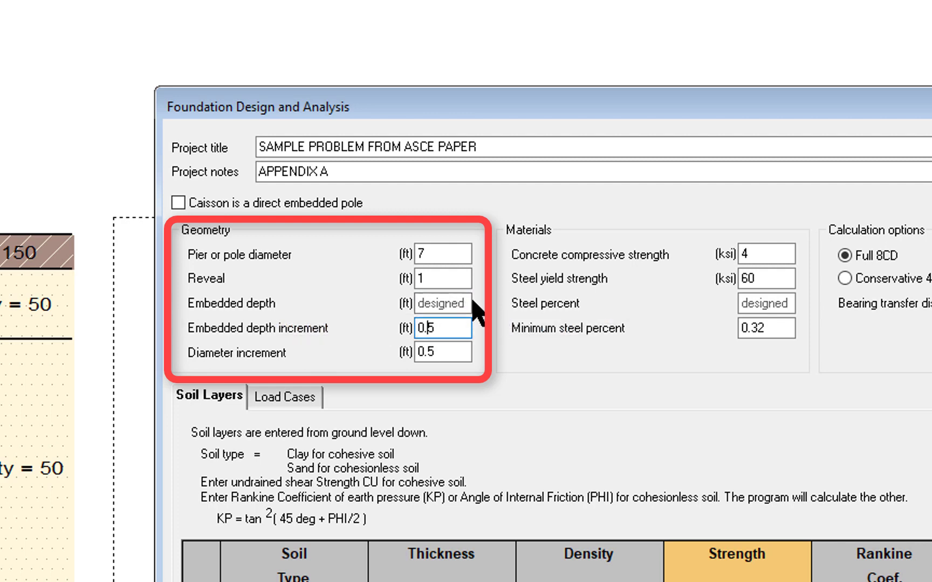
pyautogui.click(455, 302)
pyautogui.write('12')
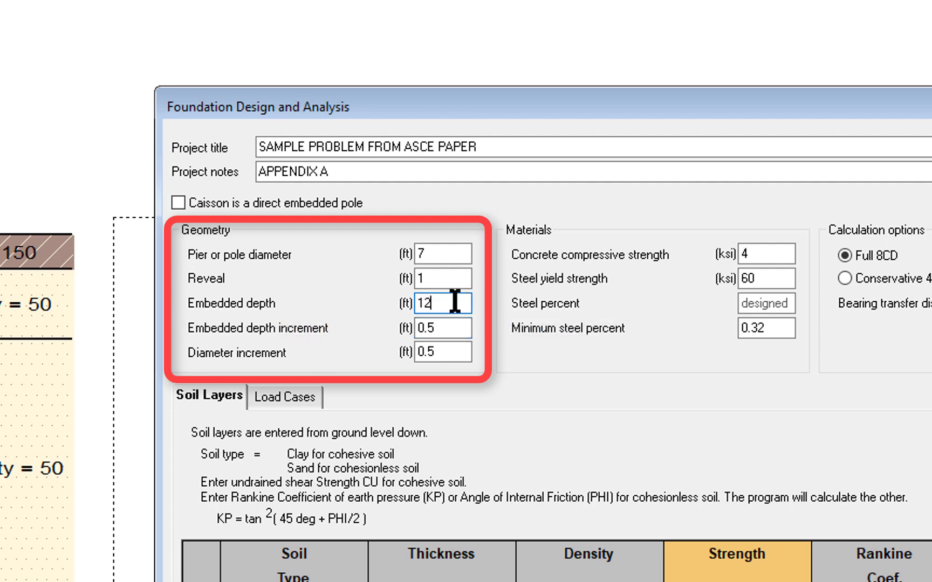
pyautogui.click(445, 348)
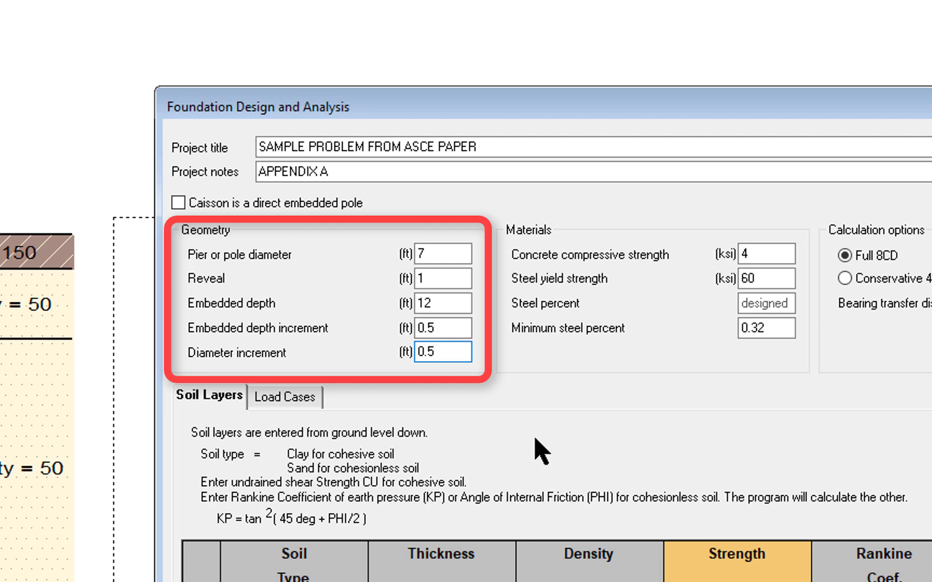
# Clear the embedded depth so that the program designs it
pyautogui.moveTo(444, 306)
pyautogui.doubleClick(445, 298)
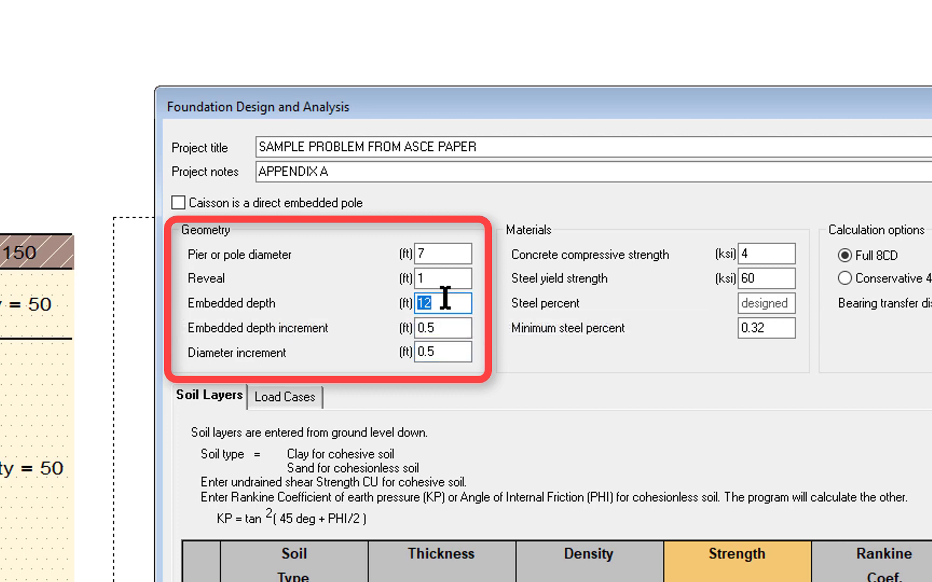
pyautogui.press('Delete')
pyautogui.click(447, 345)
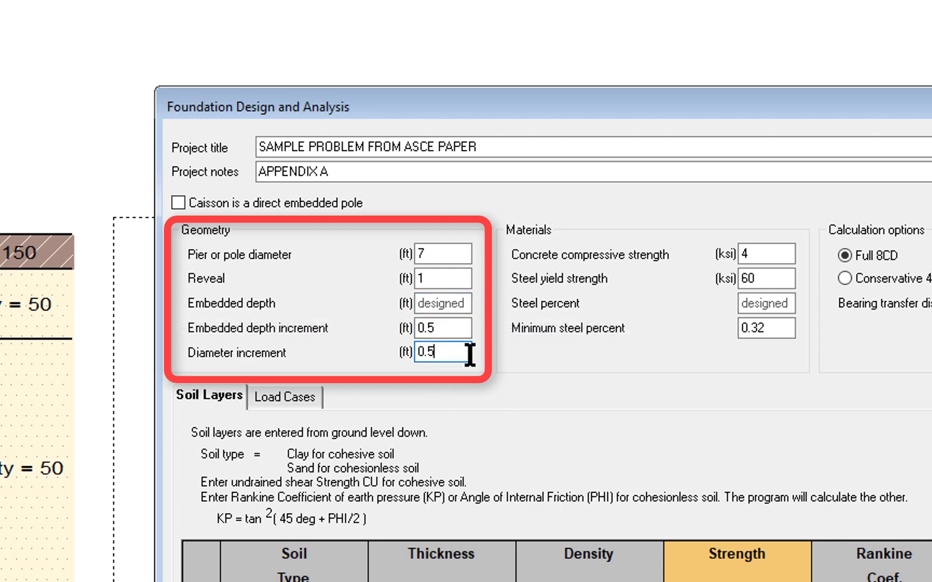
# Fix the embedded depth at 12 ft and clear the pier or pole diameter so that the diameter is designed
pyautogui.click(453, 304)
pyautogui.write('12')
pyautogui.doubleClick(448, 257)
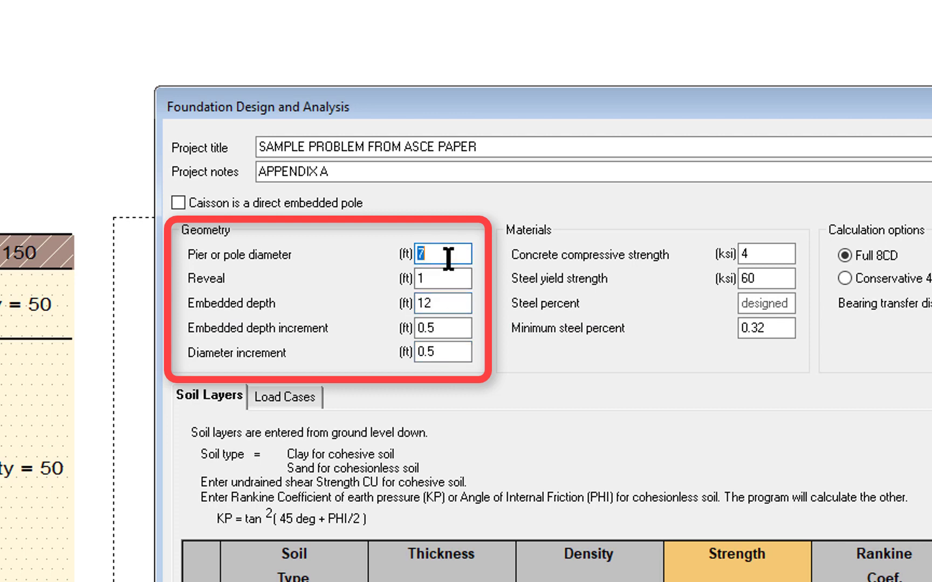
pyautogui.press('Delete')
pyautogui.click(468, 304)
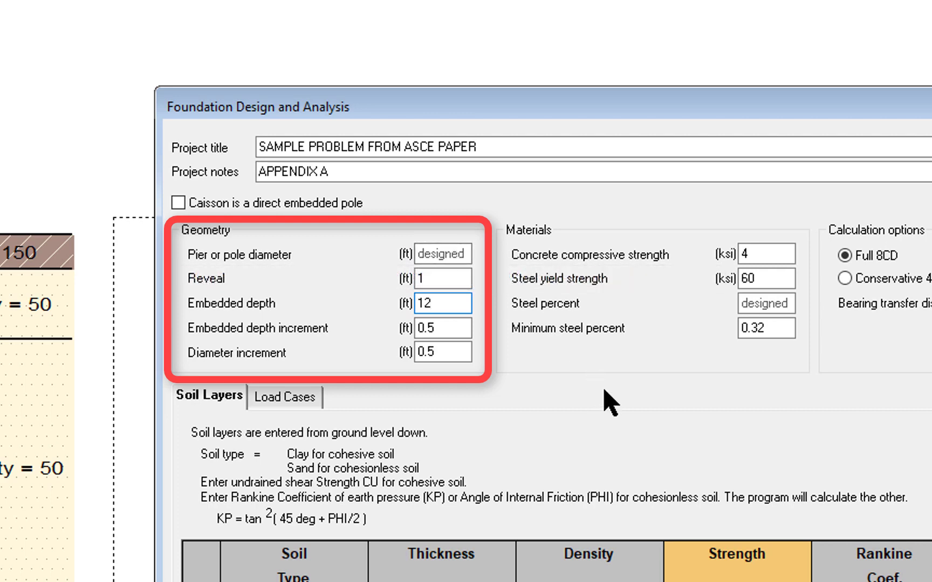
# Set the diameter increment to 1 ft
pyautogui.click(444, 324)
pyautogui.click(458, 352)
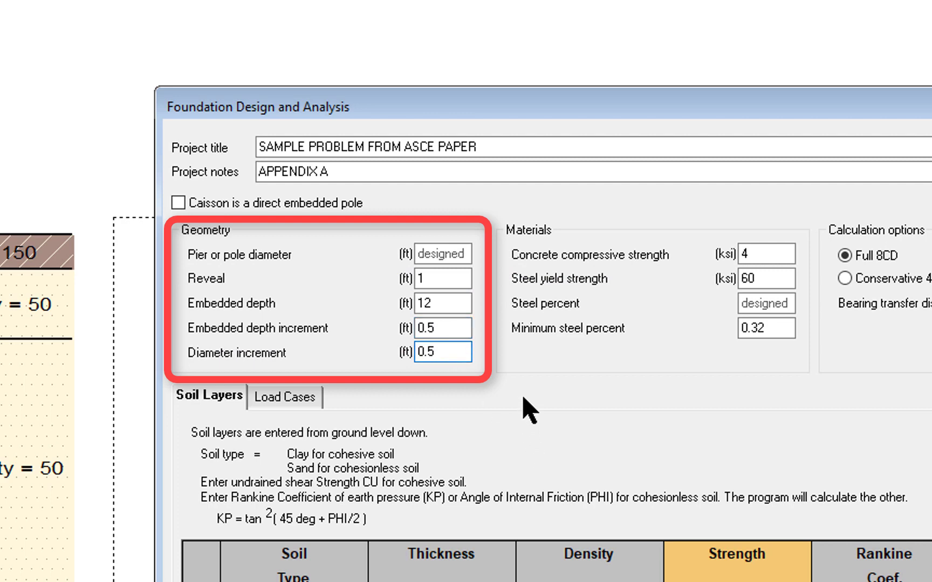
pyautogui.doubleClick(456, 354)
pyautogui.write('1')
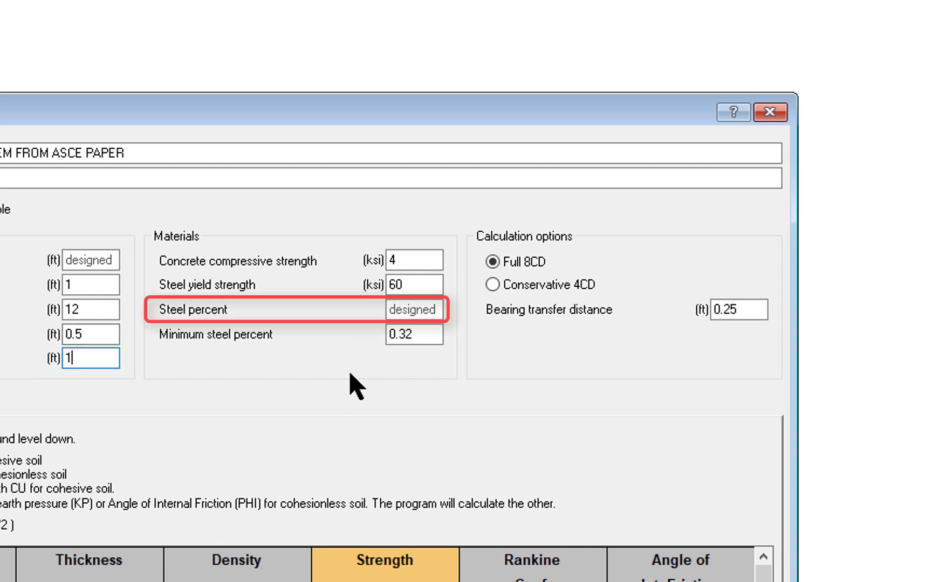
# Review the steel percent, minimum steel percent and bearing transfer distance settings
pyautogui.click(431, 310)
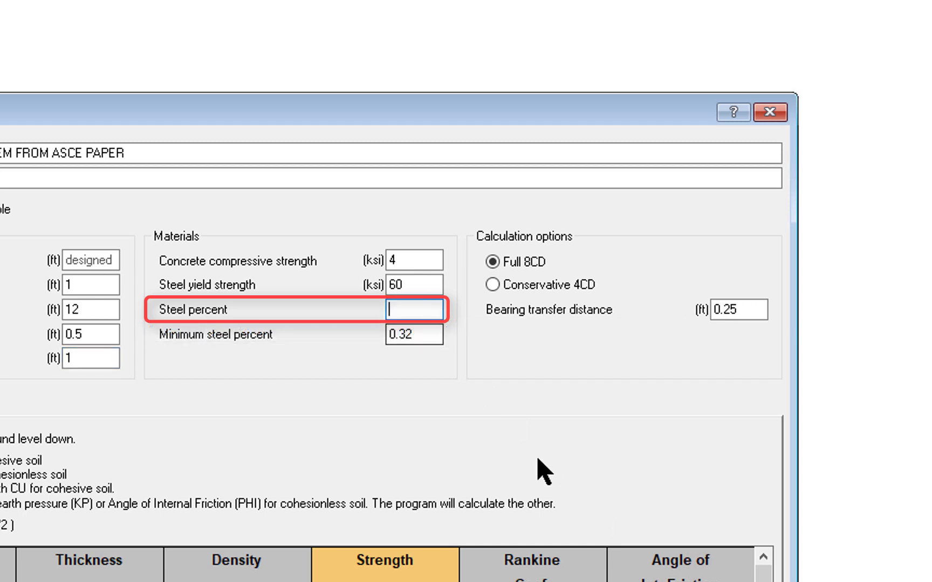
pyautogui.click(428, 334)
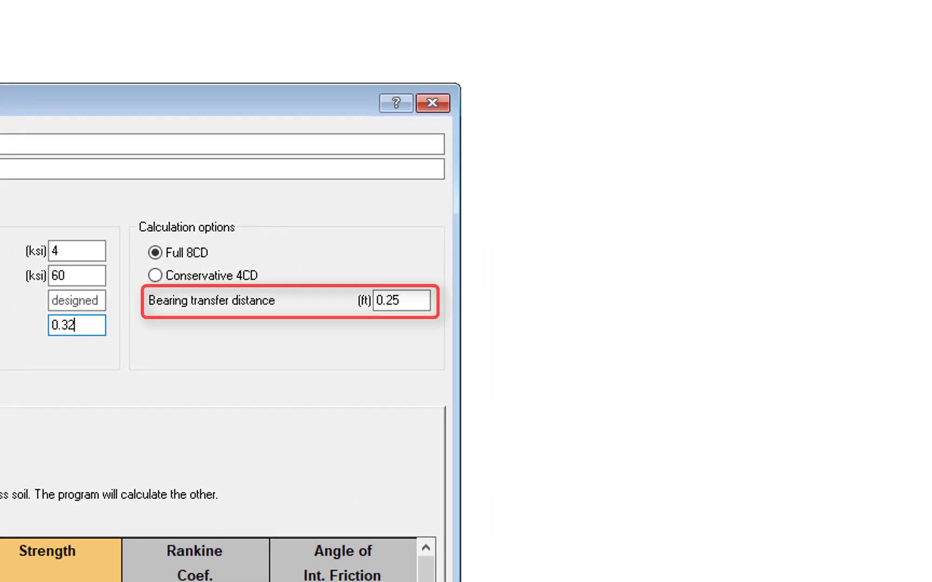
pyautogui.doubleClick(395, 301)
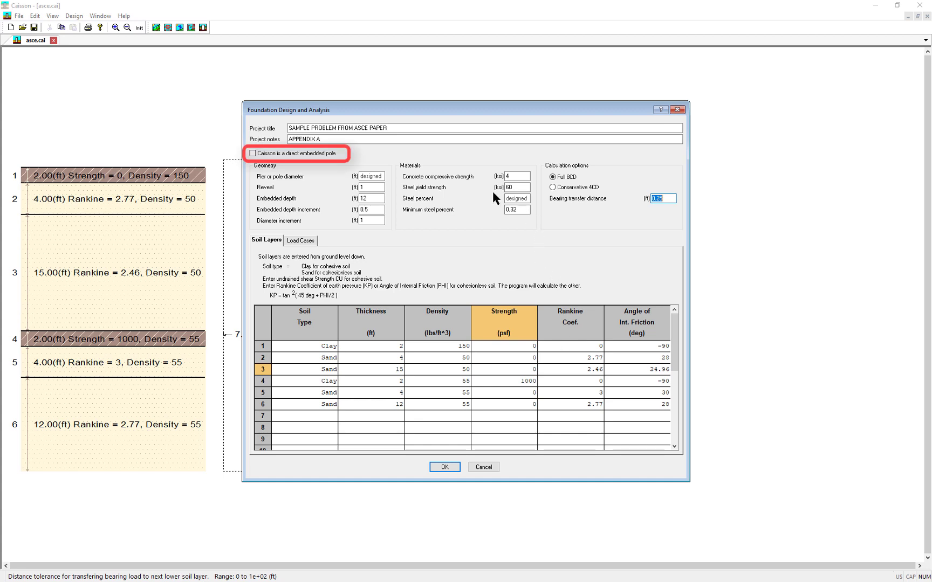
# Mark the caisson as a direct embedded pole and discard all changes to the foundation design settings
pyautogui.click(325, 155)
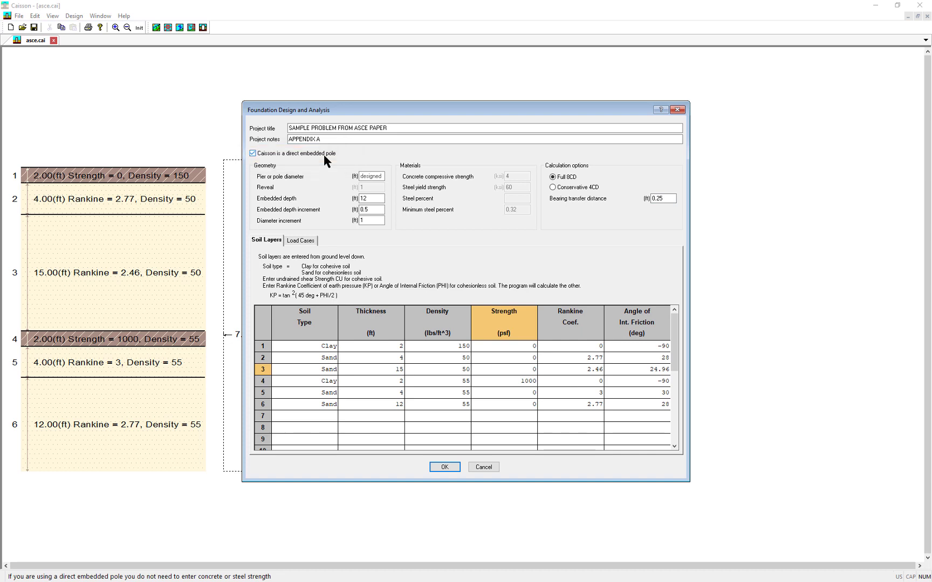
pyautogui.click(481, 468)
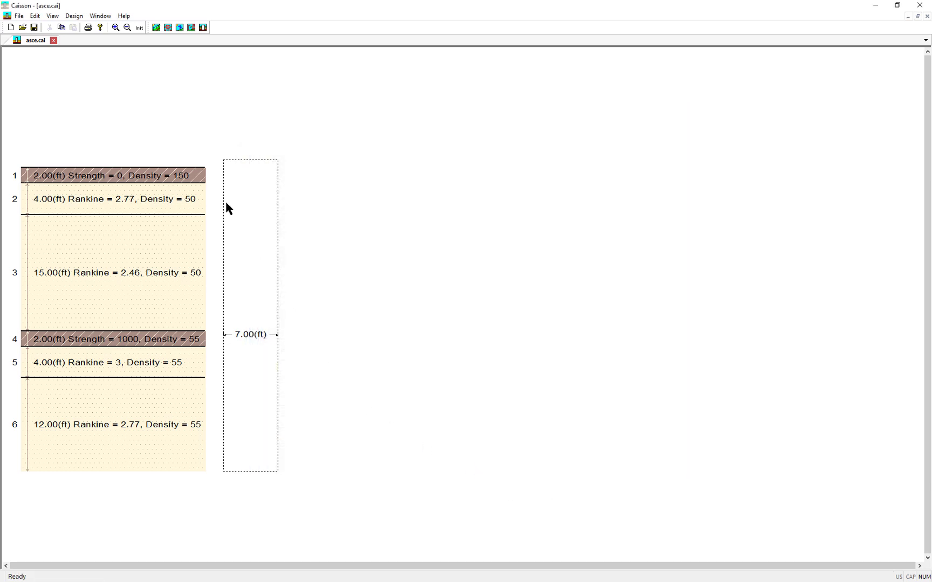
# Run the analysis of asce.cai and show its soil reactions and shear/moment diagrams in the full window
pyautogui.click(74, 15)
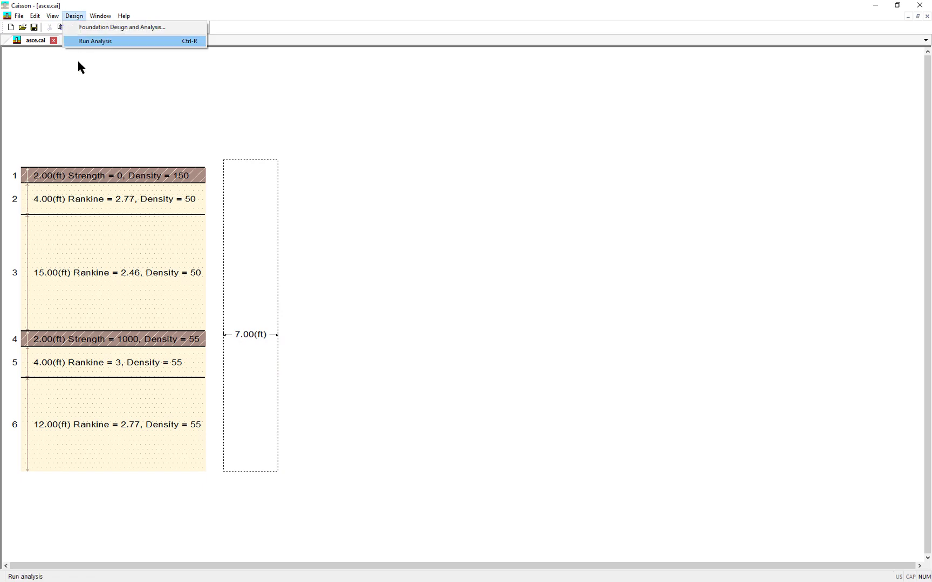
pyautogui.click(88, 42)
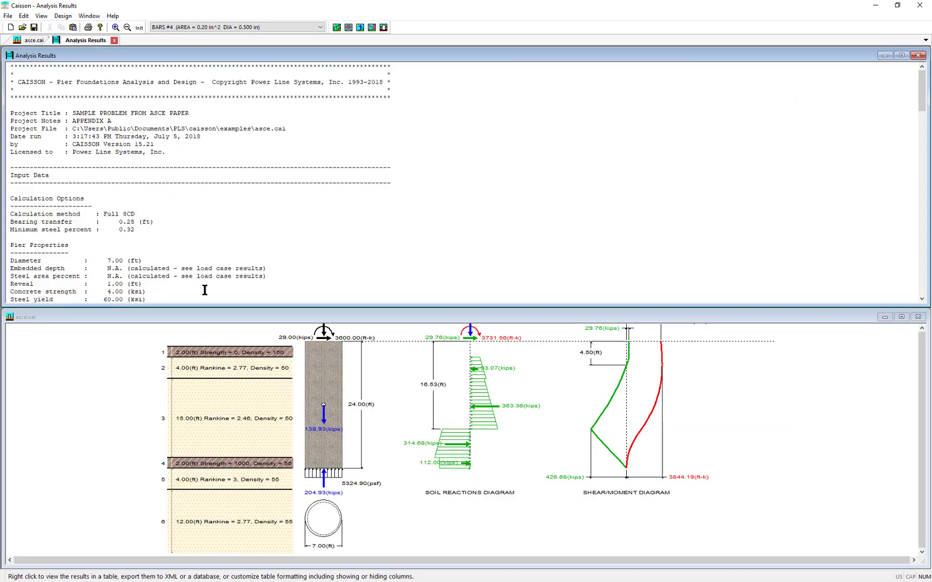
pyautogui.click(227, 319)
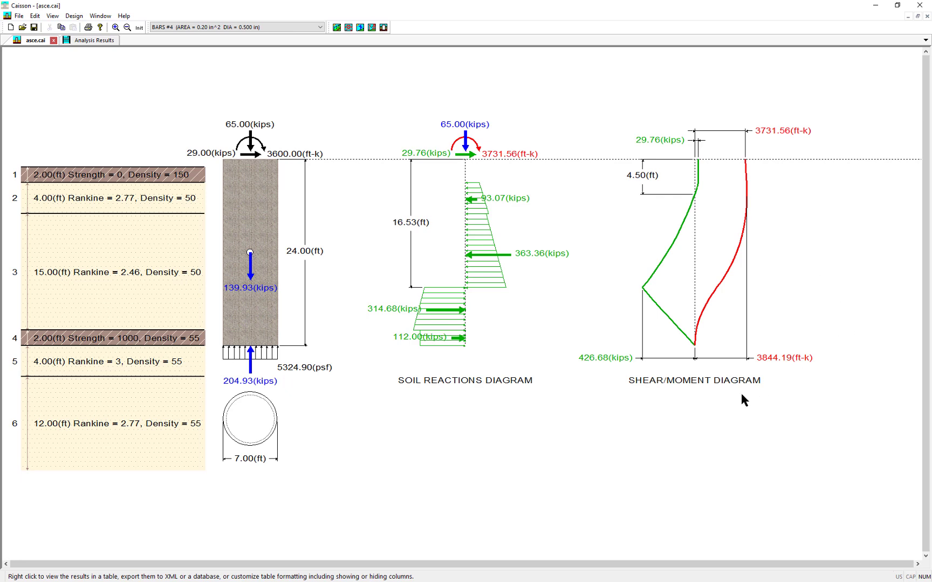
pyautogui.click(400, 393)
# Read through the analysis results report down to the rebar options and return to the asce.cai diagrams
pyautogui.click(106, 42)
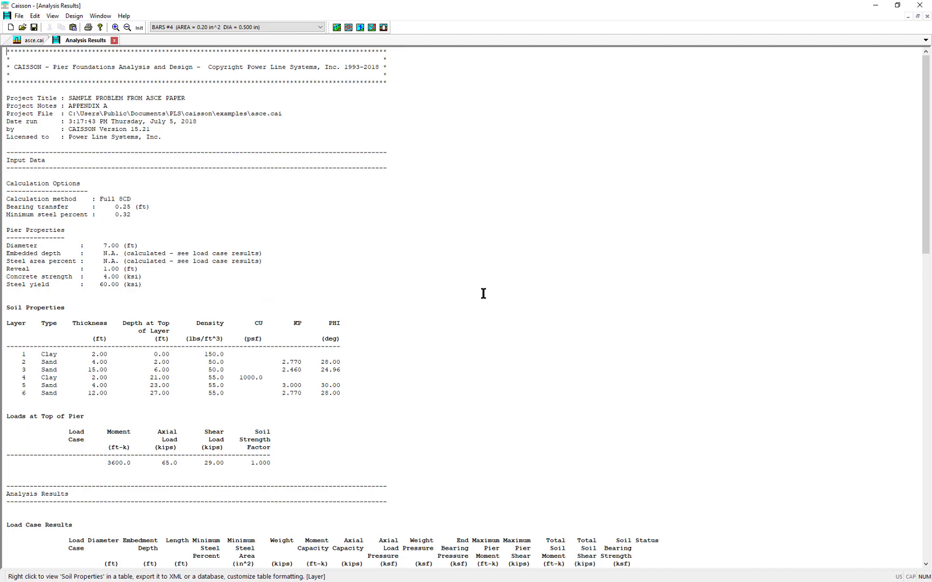
pyautogui.scroll(-9, 483, 294)
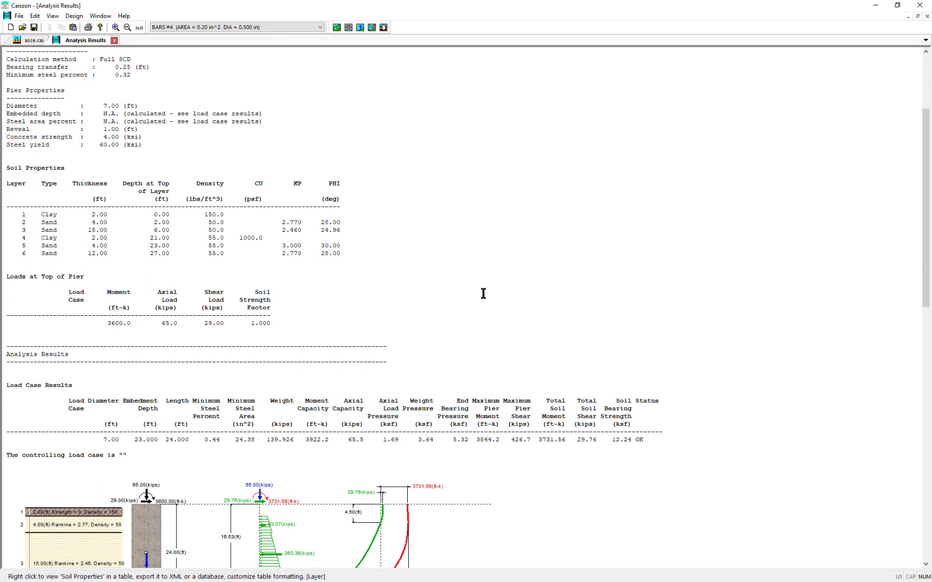
pyautogui.scroll(-4, 483, 294)
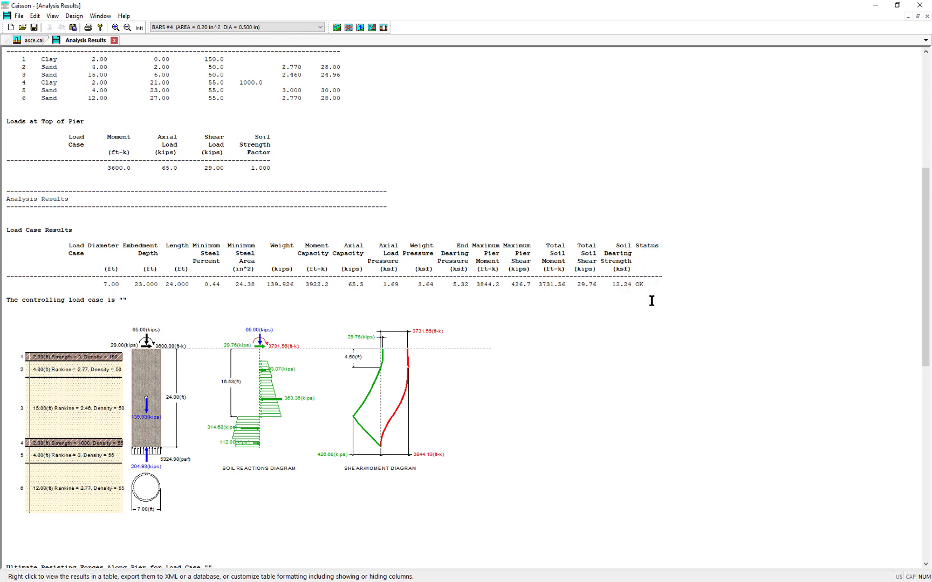
pyautogui.scroll(-5, 652, 301)
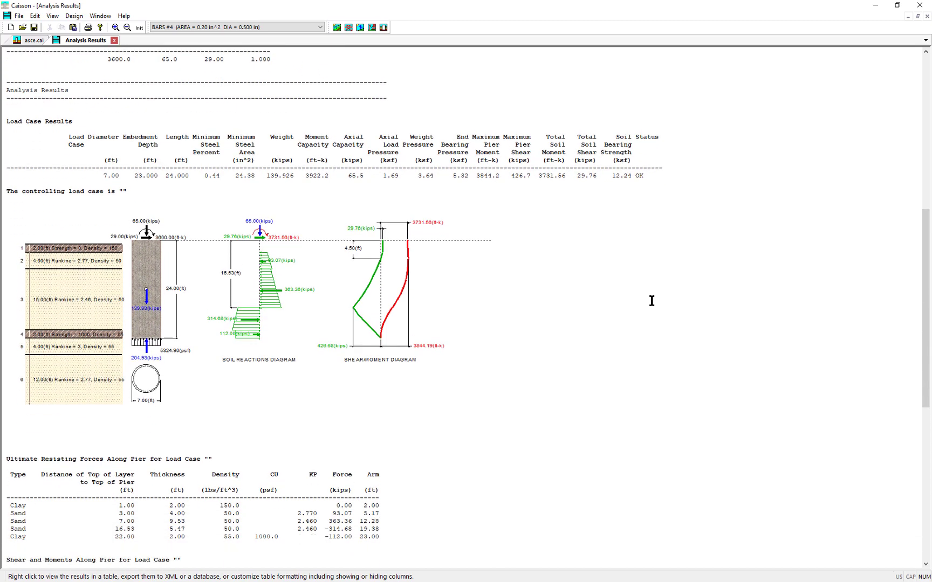
pyautogui.scroll(-10, 652, 301)
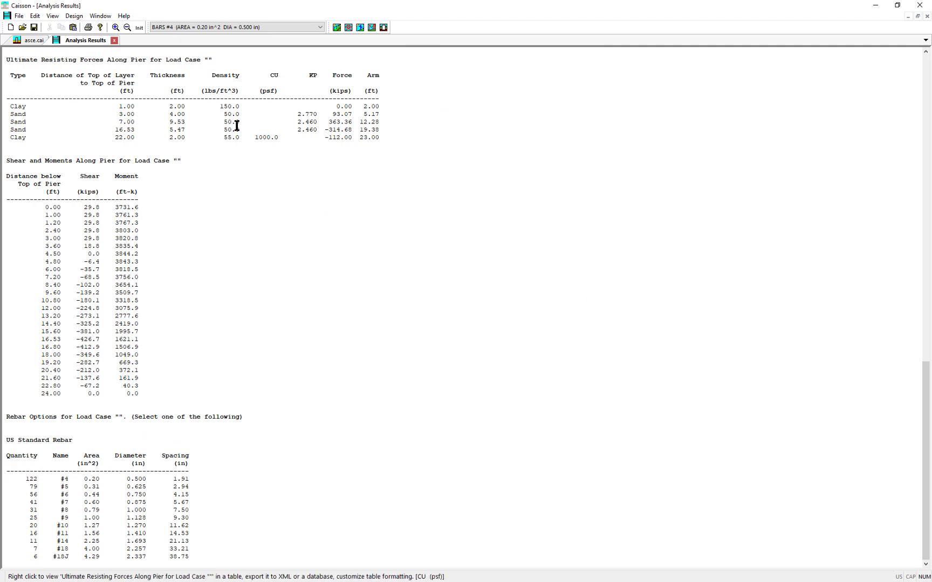
pyautogui.click(30, 43)
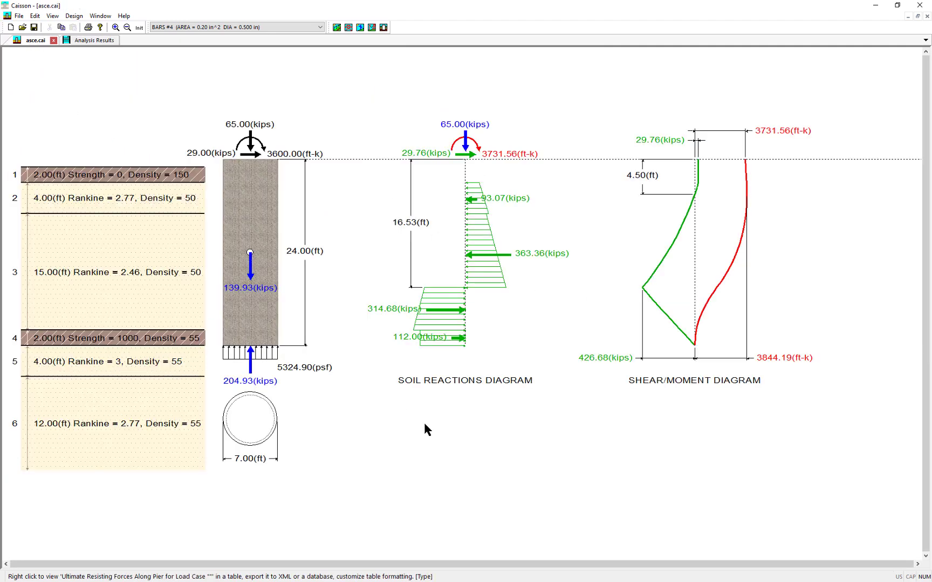